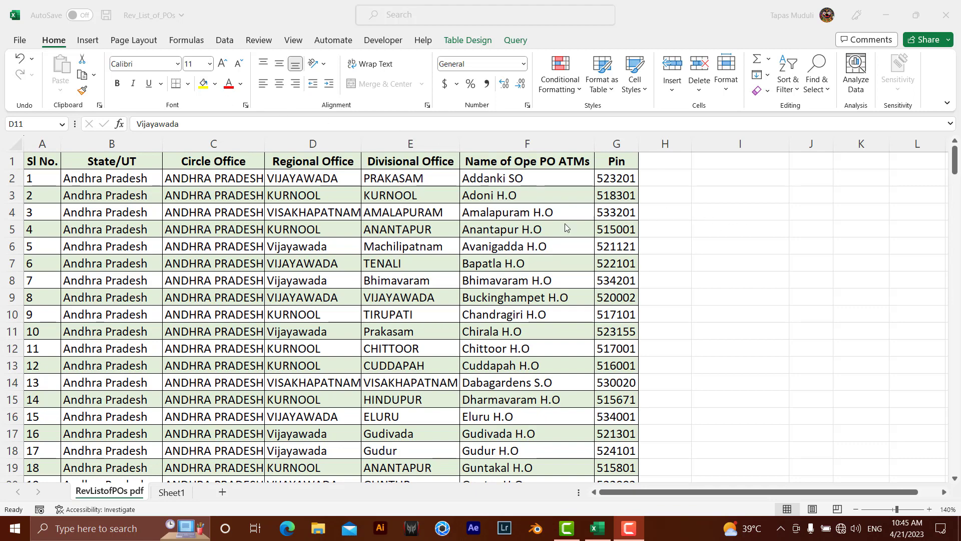
Step: Check the current print layout by previewing the second printed page, then return to the sheet
scroll(321, 279, down, 14)
scroll(322, 279, down, 2)
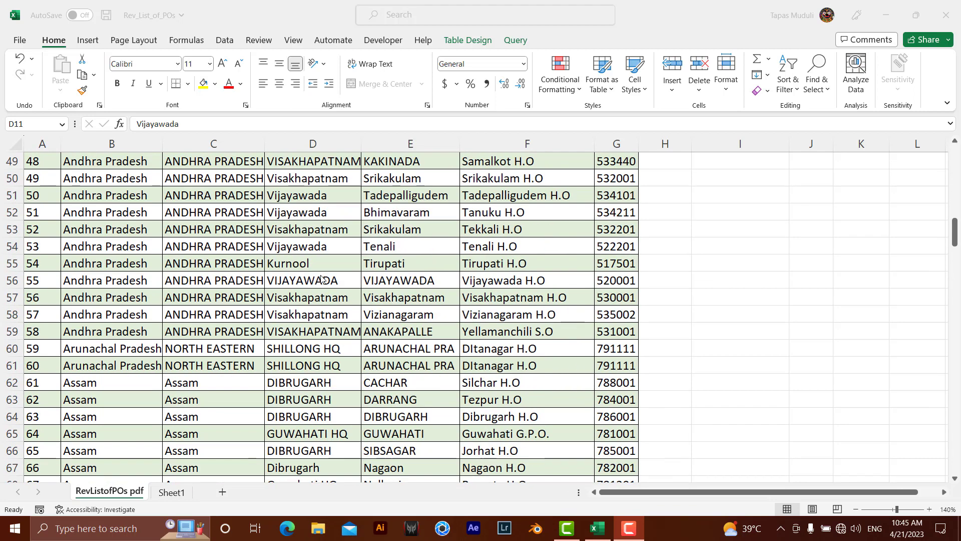
scroll(322, 279, up, 13)
scroll(322, 279, up, 3)
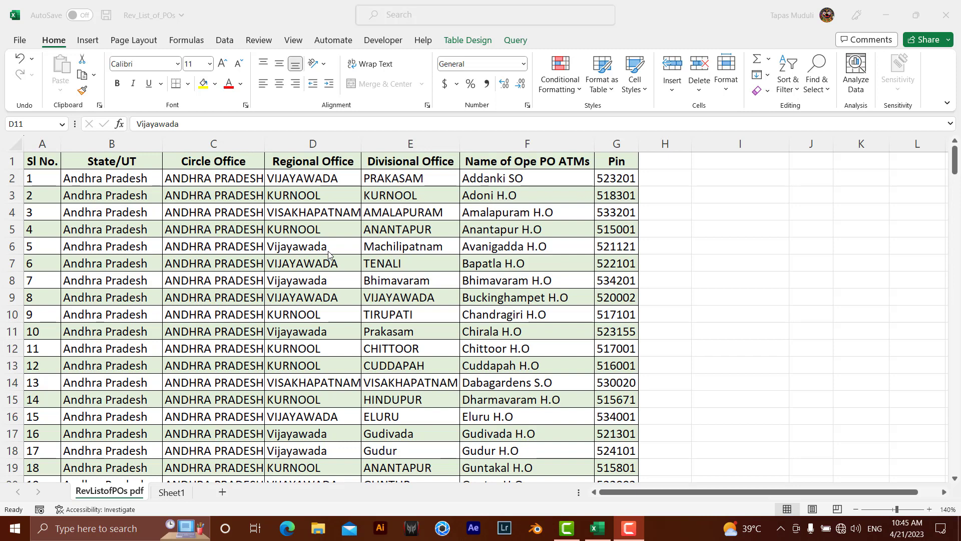
click(20, 44)
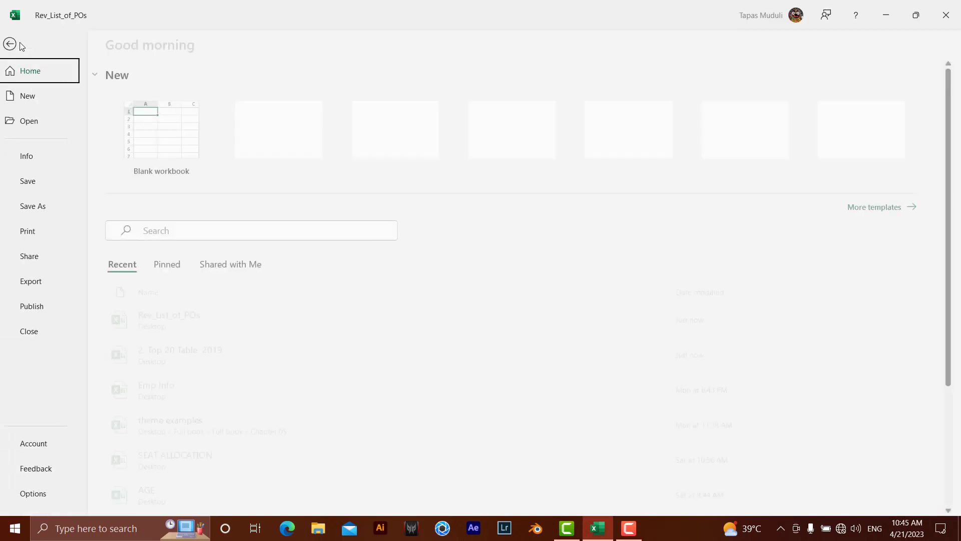
click(40, 235)
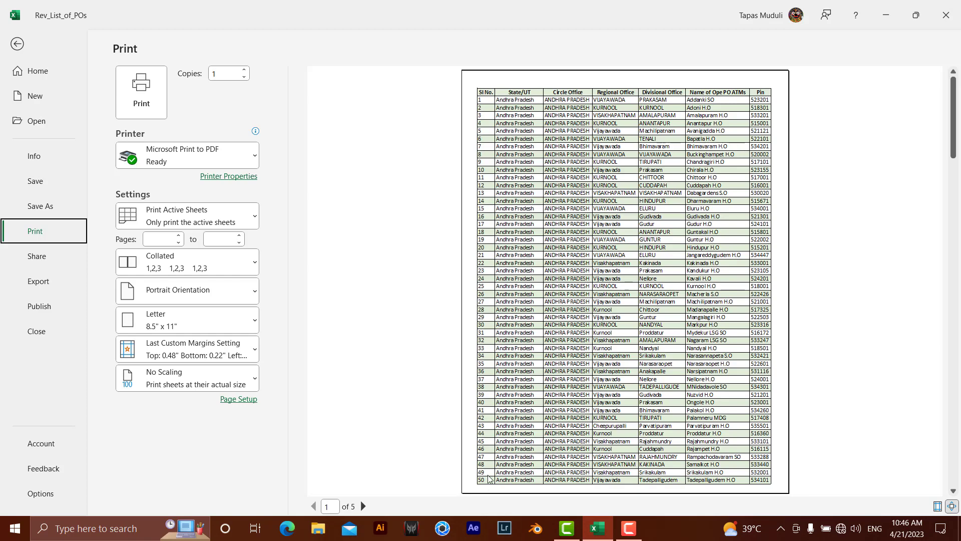
click(363, 506)
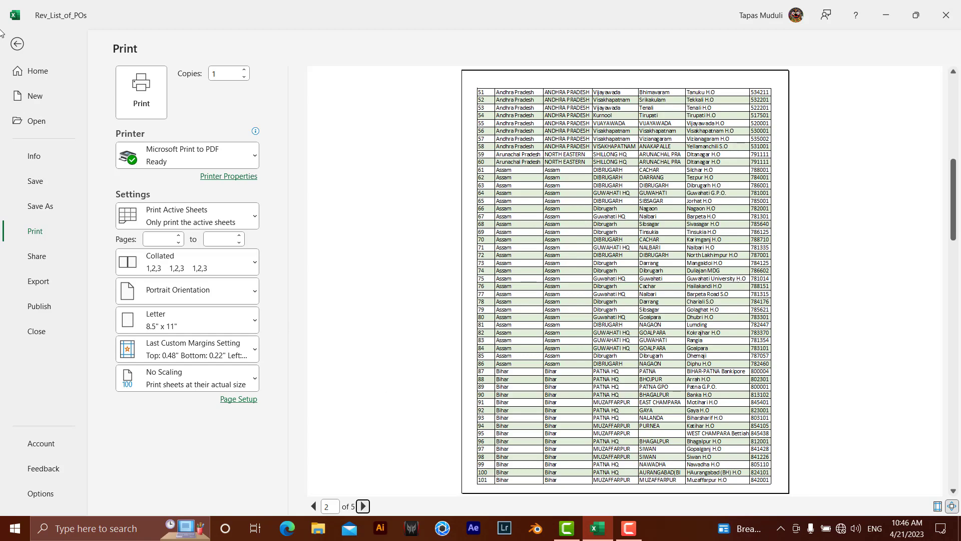
click(18, 44)
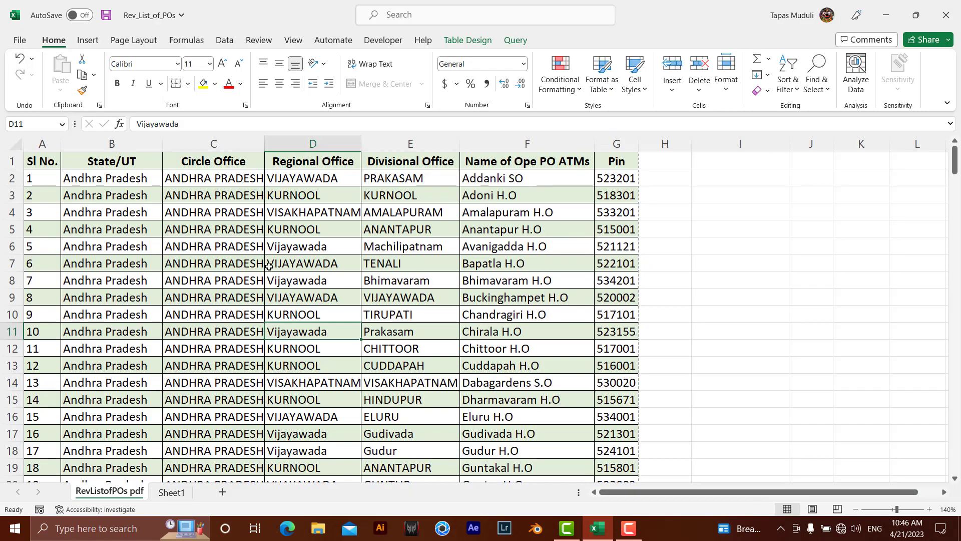
Step: Insert a manual page break above row 102 so the Bihar record 101 starts a page
click(143, 46)
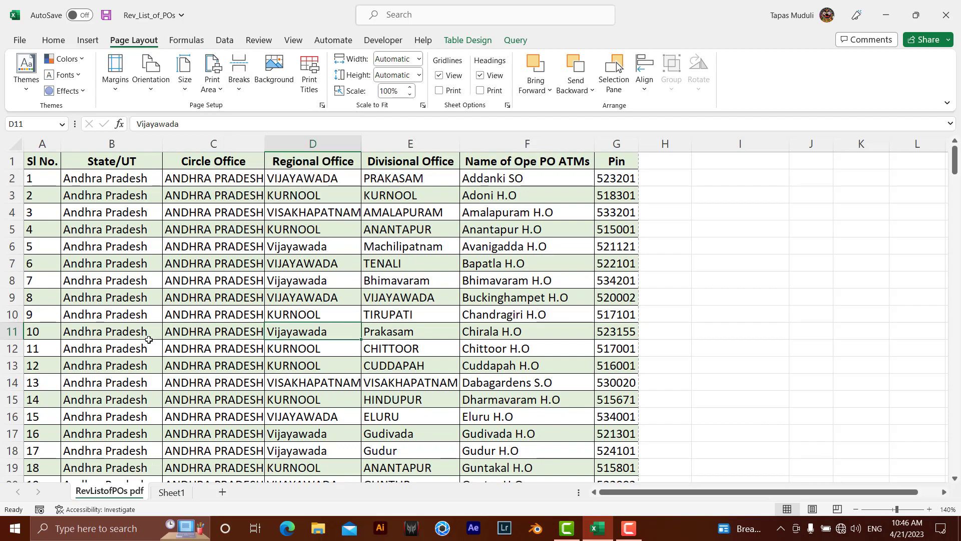
scroll(149, 340, down, 12)
scroll(149, 340, down, 19)
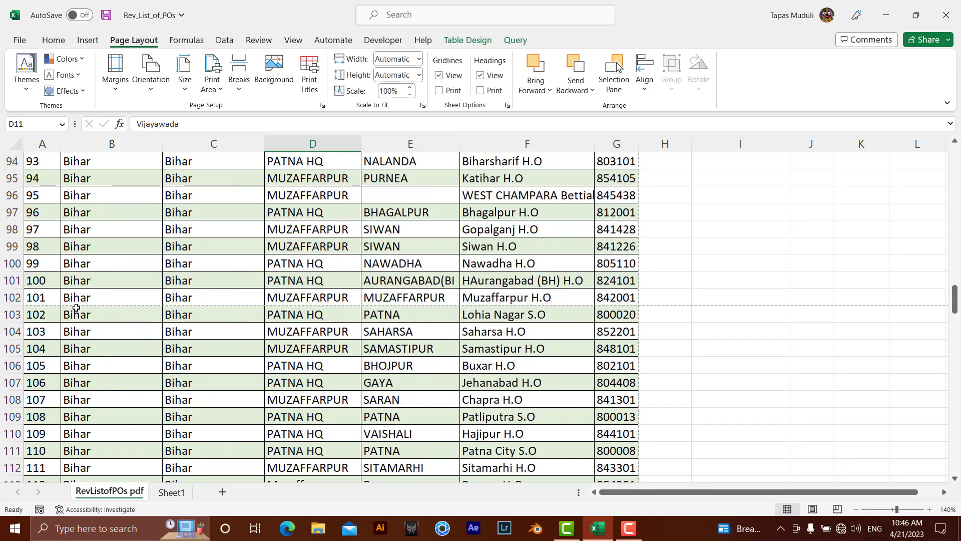
click(41, 299)
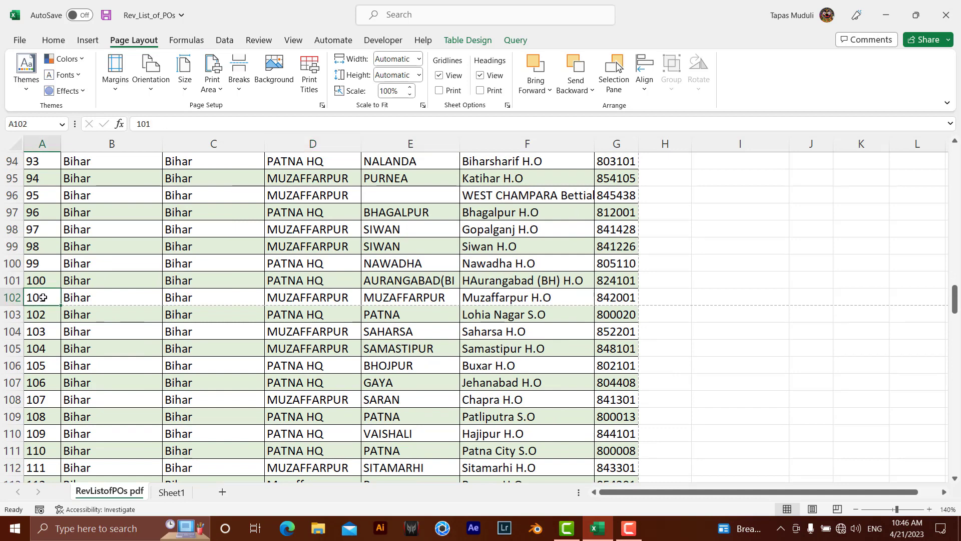
click(239, 91)
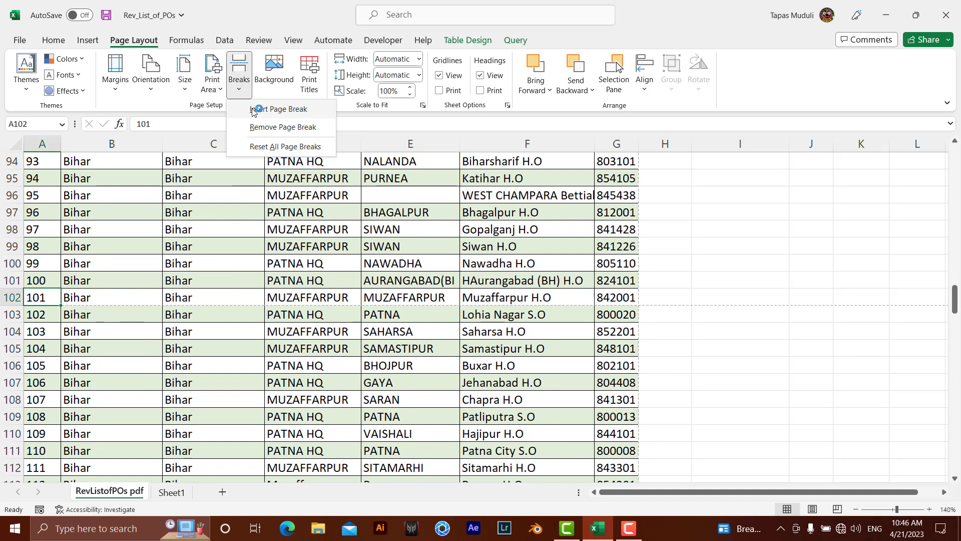
click(255, 109)
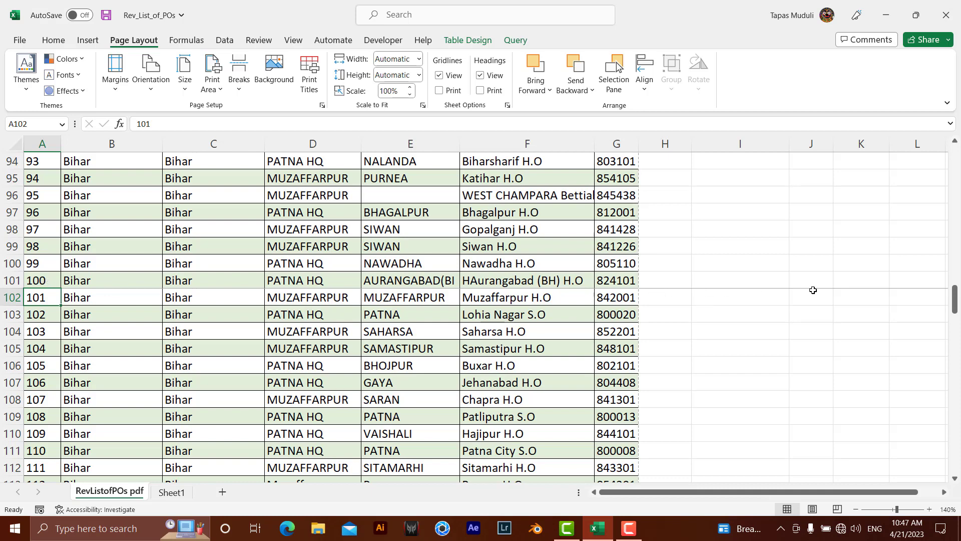
click(20, 41)
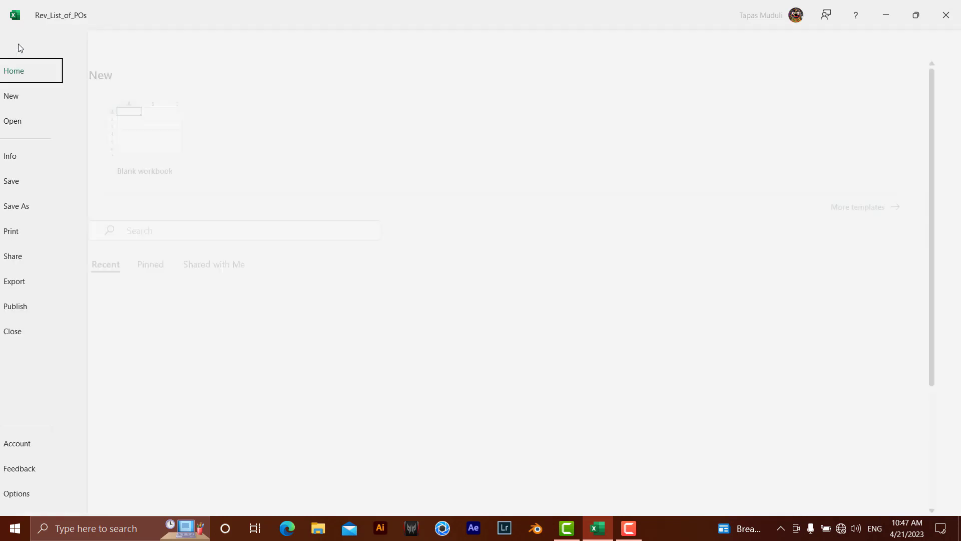
click(41, 232)
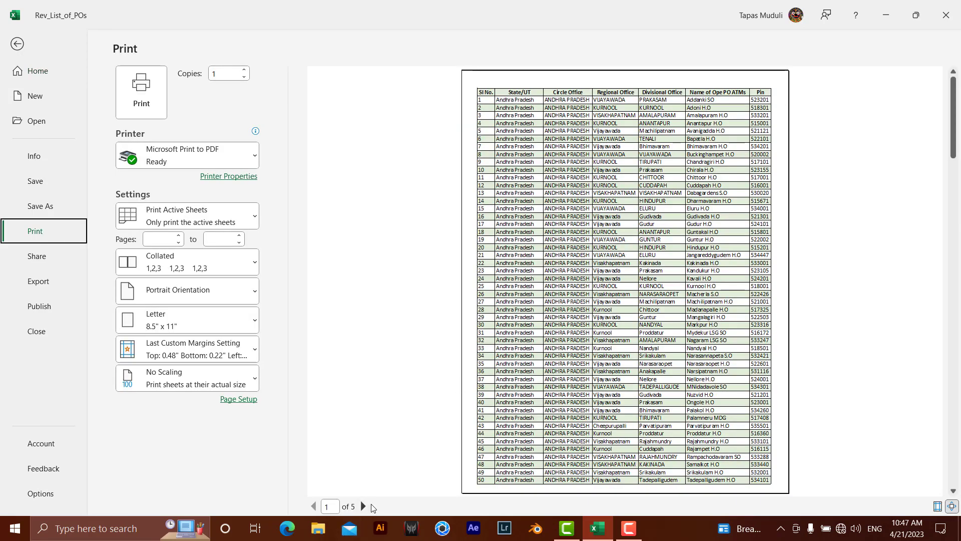
click(363, 506)
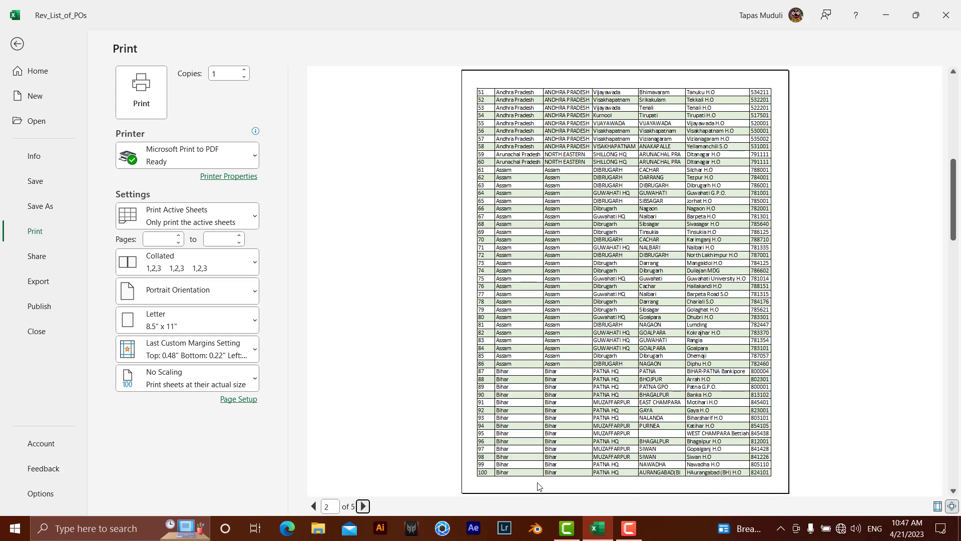
click(313, 506)
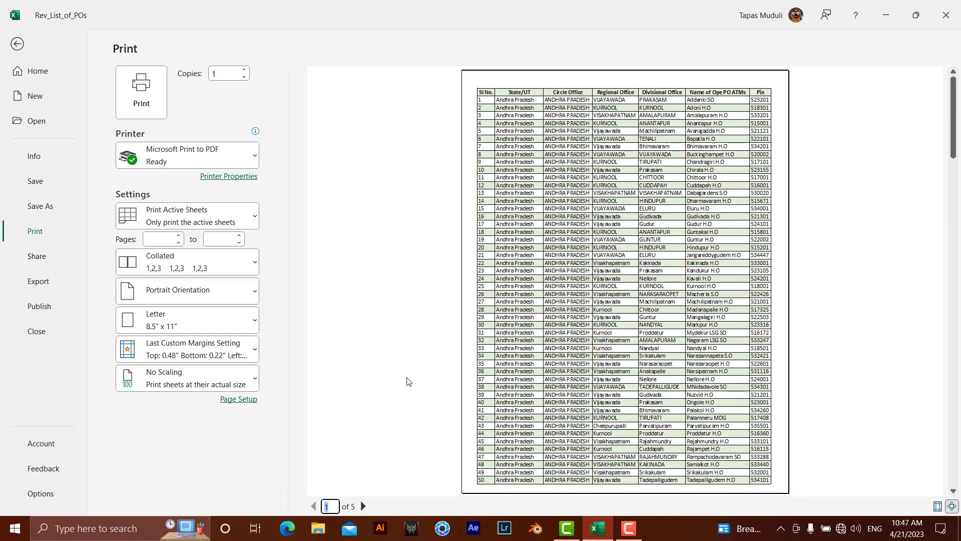
click(363, 506)
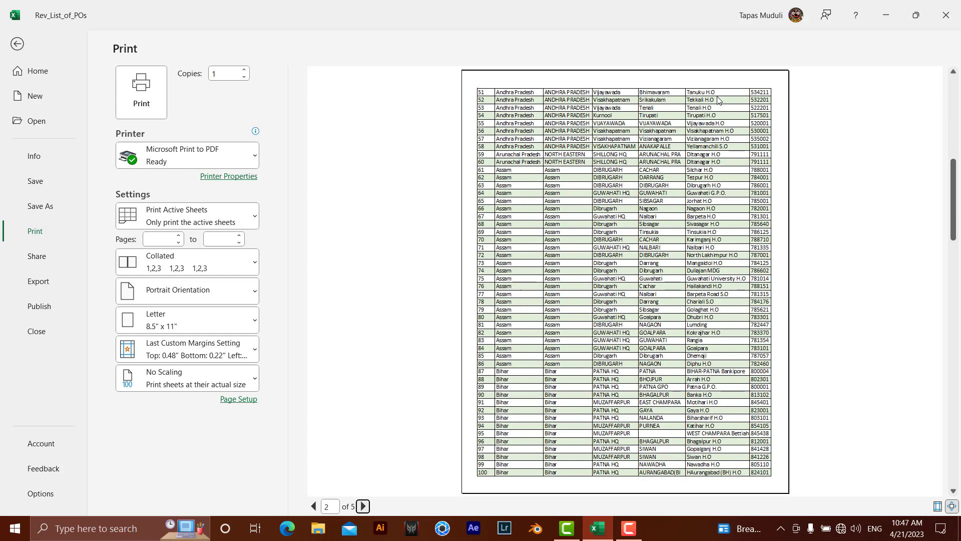
click(18, 45)
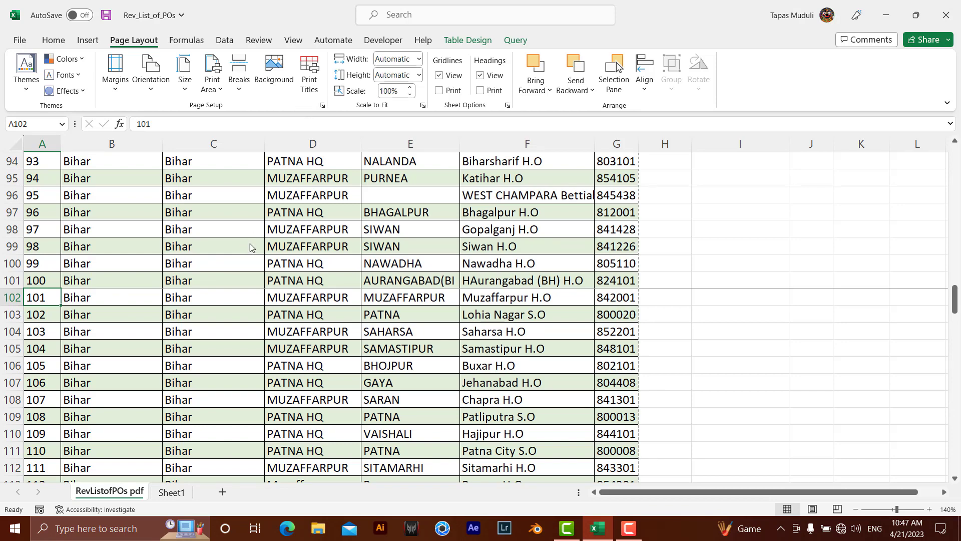
Step: Set Print Titles 'Rows to repeat at top' to $1:$1 and confirm with OK
scroll(248, 241, up, 7)
scroll(248, 241, up, 20)
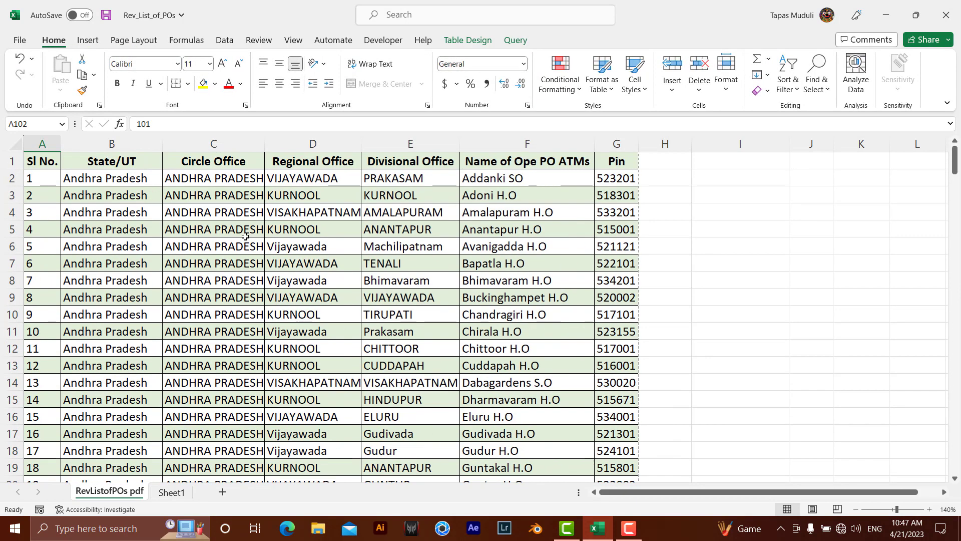
click(135, 40)
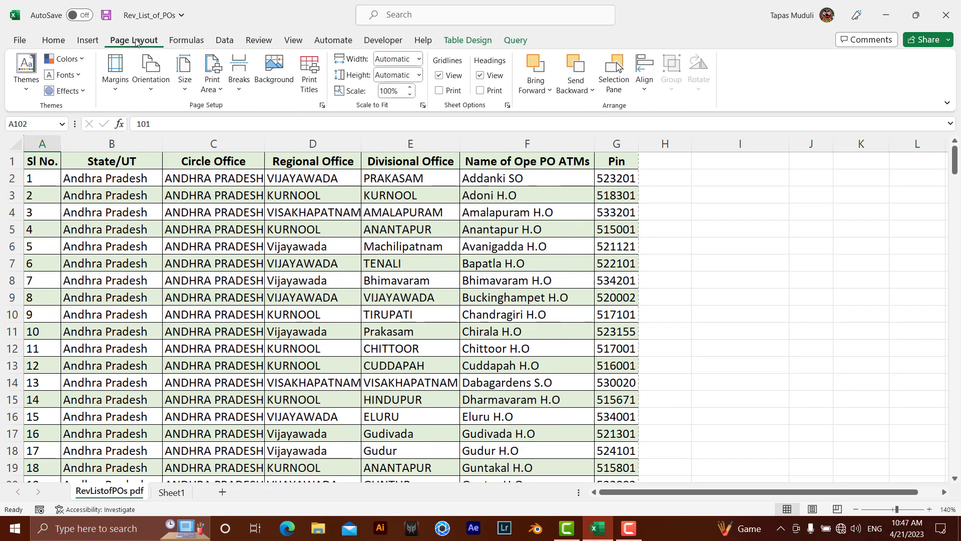
click(308, 74)
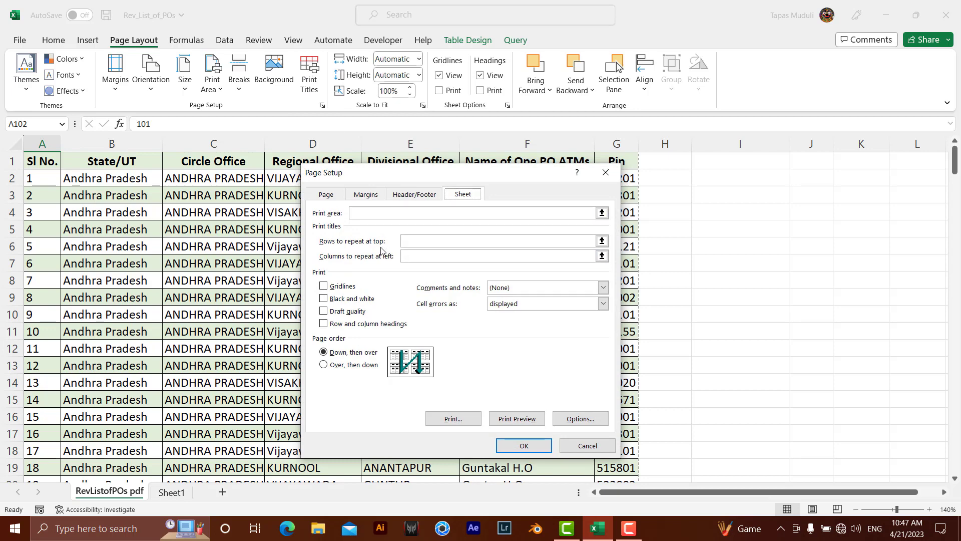
drag(469, 178, 470, 150)
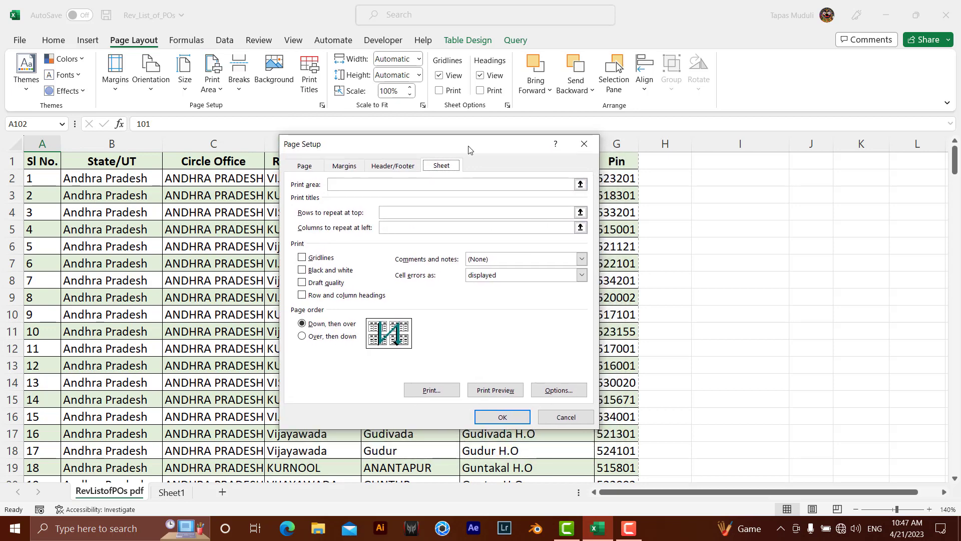
click(581, 213)
click(581, 213)
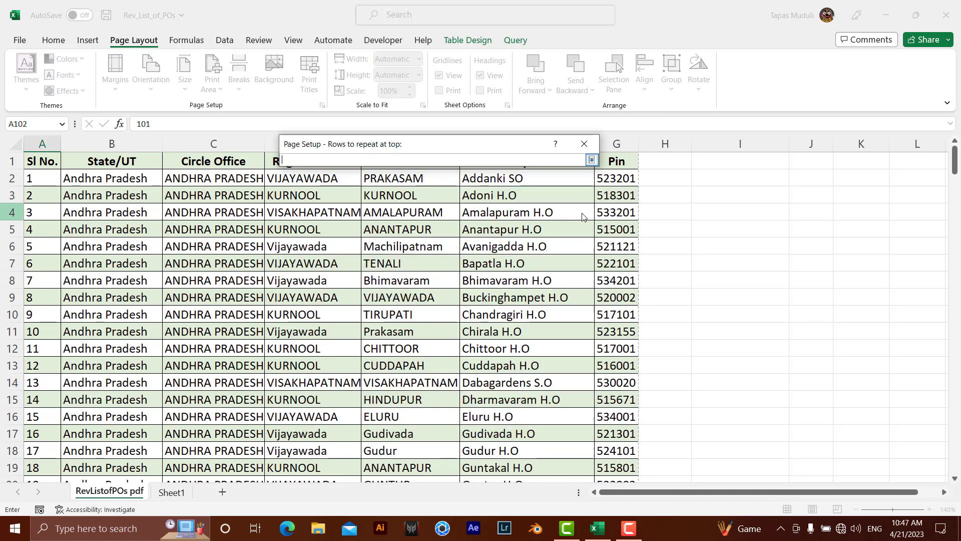
click(623, 165)
click(591, 160)
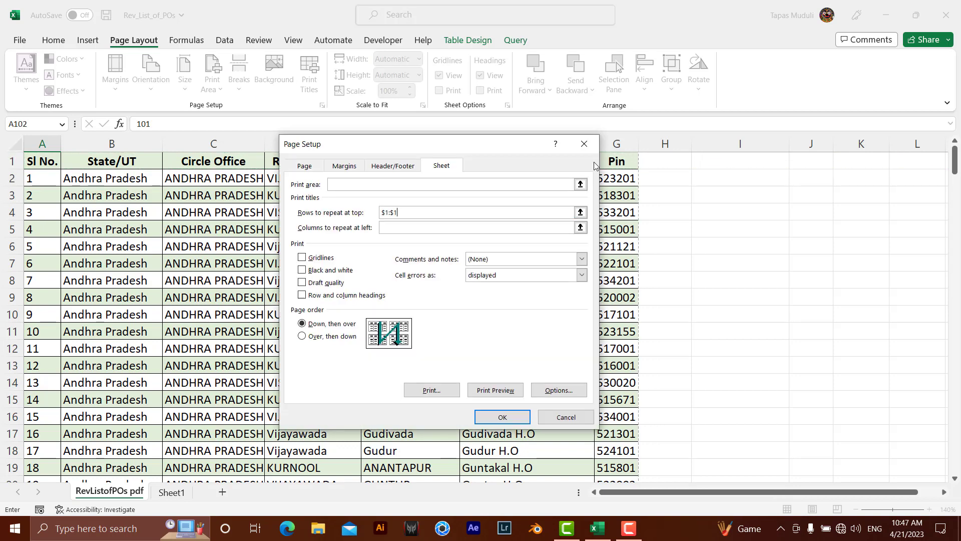
click(502, 418)
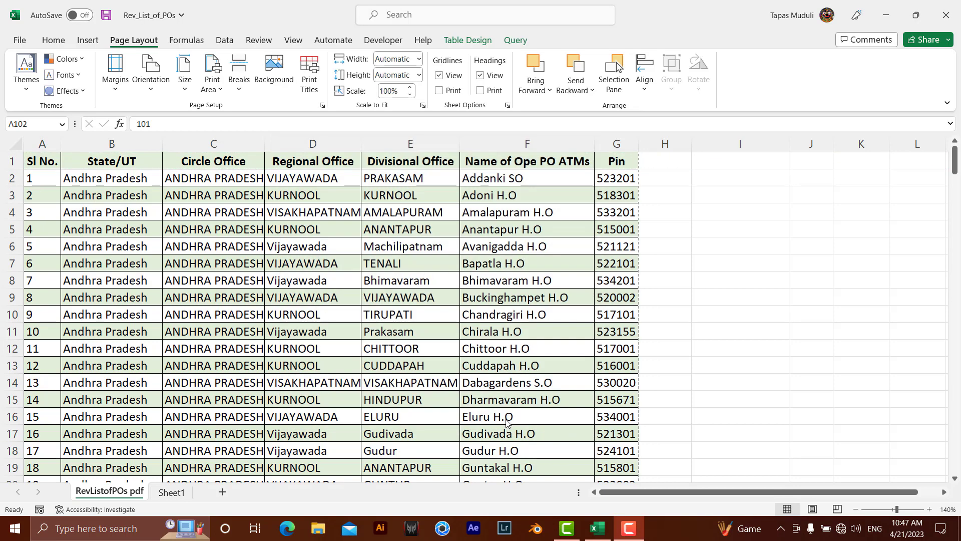
Step: Open the print preview and page forward to page 3 of 5 to verify the repeated header
click(20, 40)
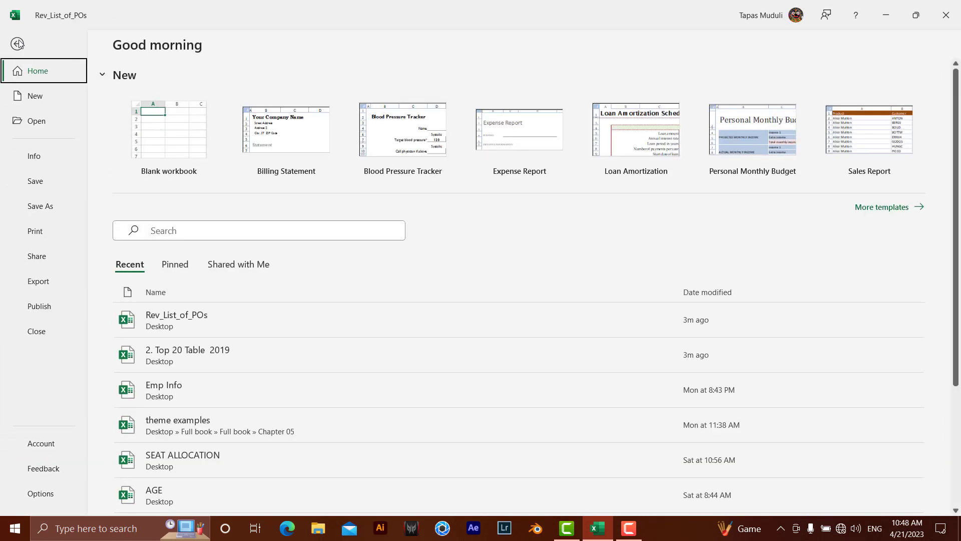
click(44, 235)
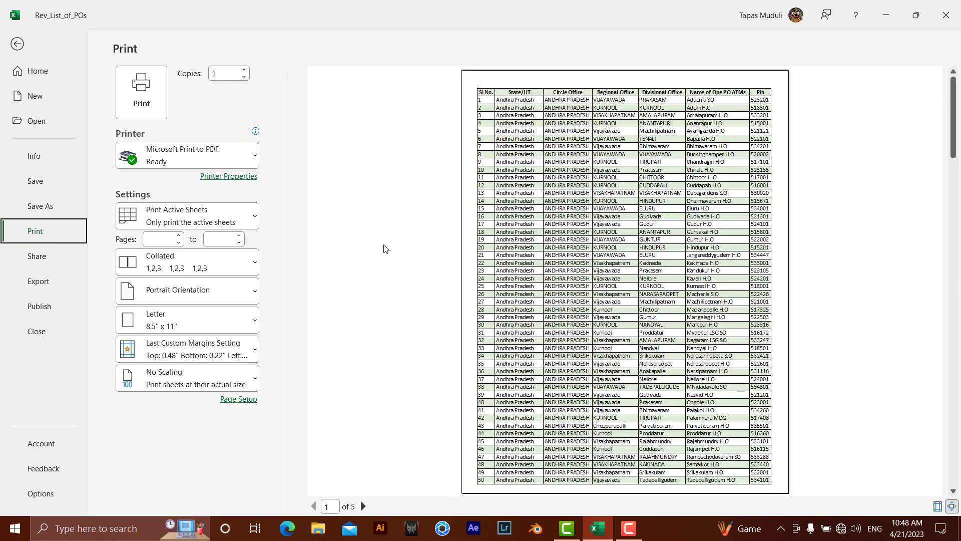
click(364, 507)
click(364, 507)
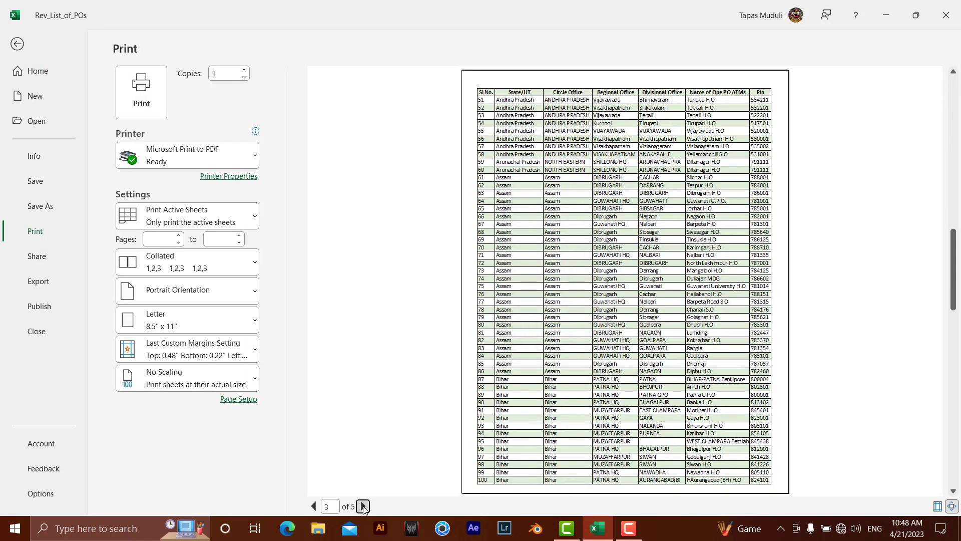
click(364, 506)
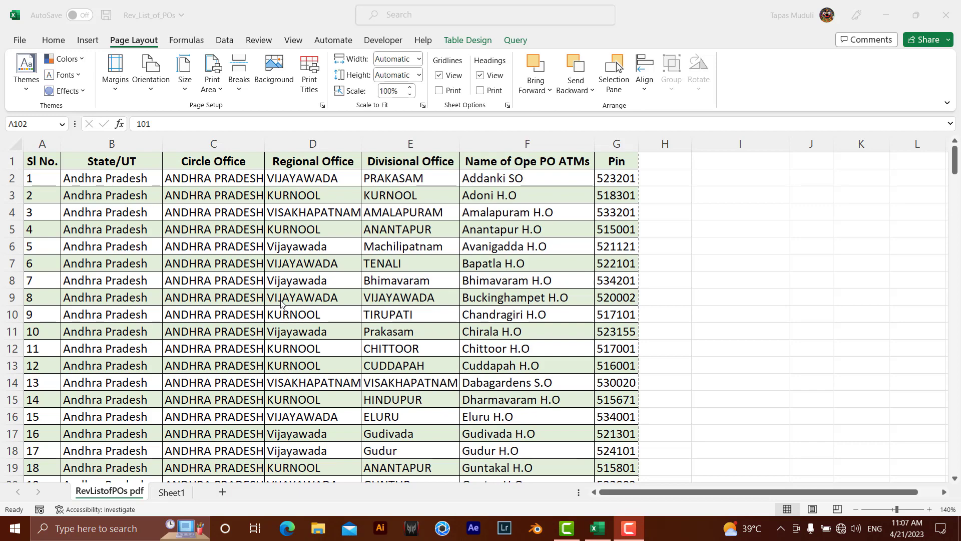
Step: Select row 102 and remove the manual page break above it
scroll(282, 303, down, 14)
scroll(282, 303, down, 2)
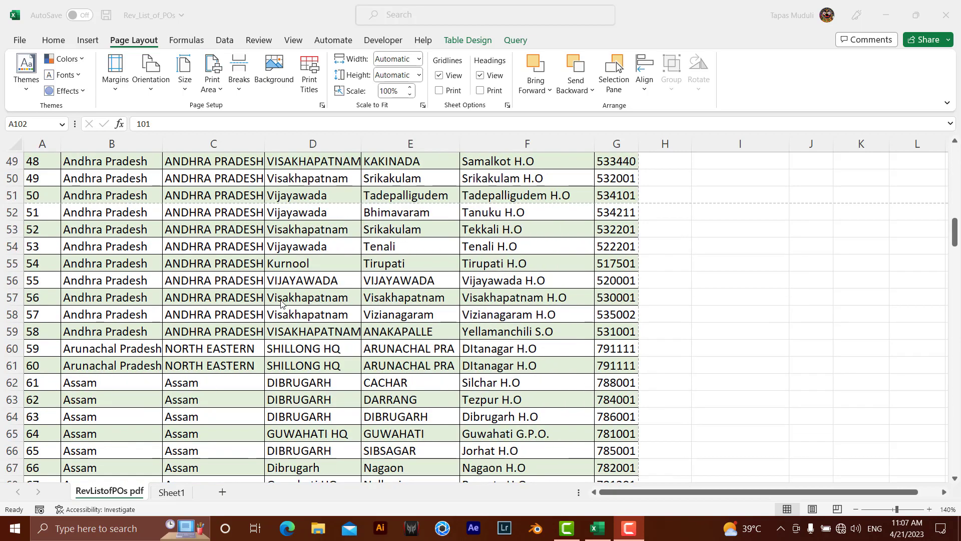
scroll(282, 303, down, 2)
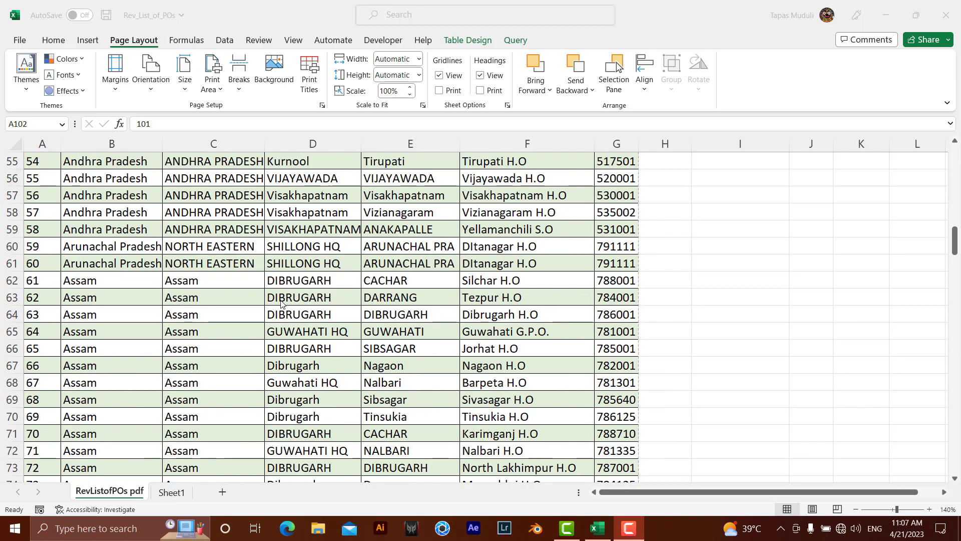
scroll(282, 303, down, 3)
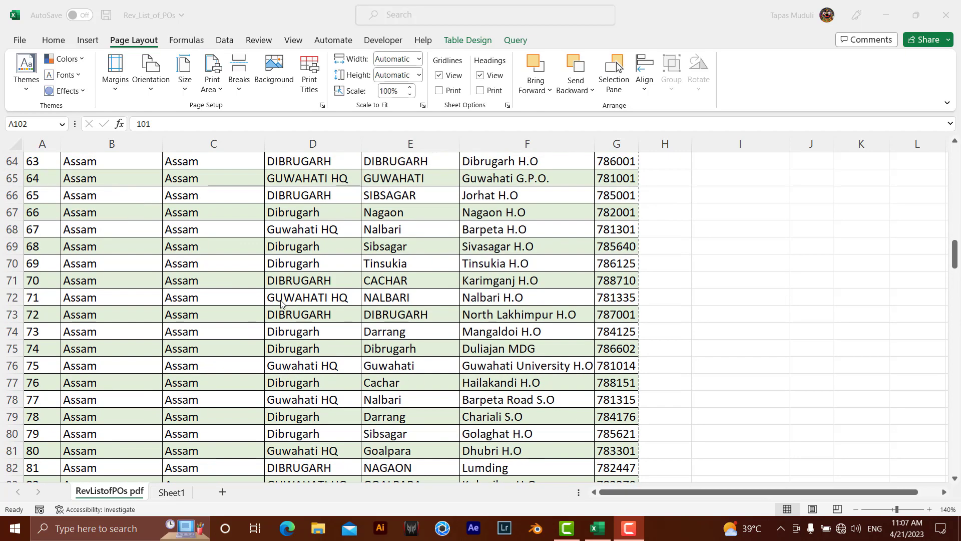
scroll(282, 303, down, 3)
scroll(282, 303, down, 7)
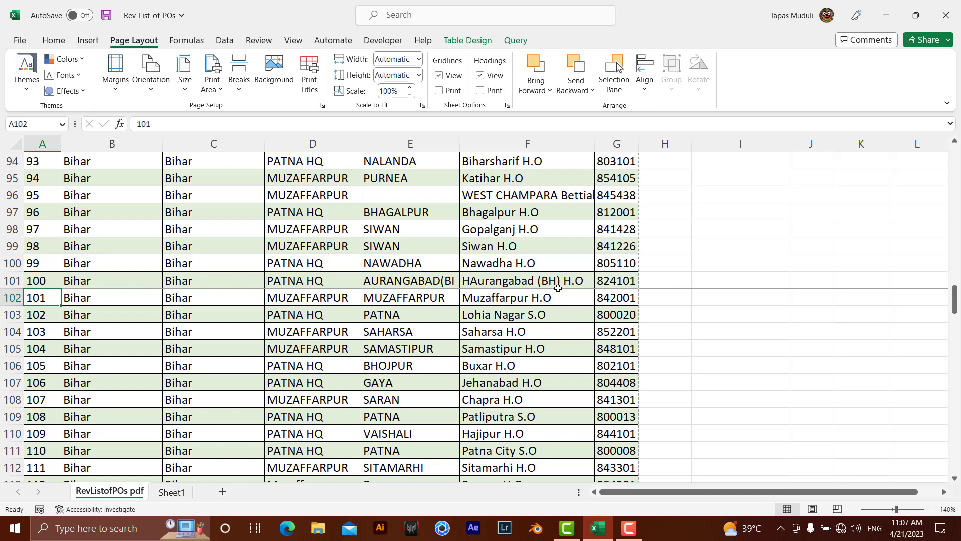
mouse_move(53, 306)
mouse_down()
mouse_move(49, 323)
mouse_move(48, 299)
mouse_up()
click(239, 93)
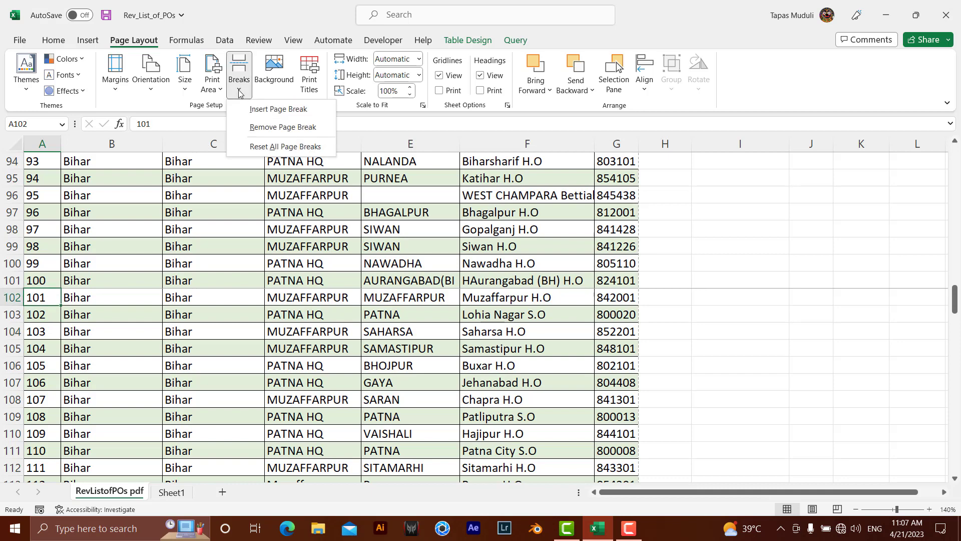
click(255, 128)
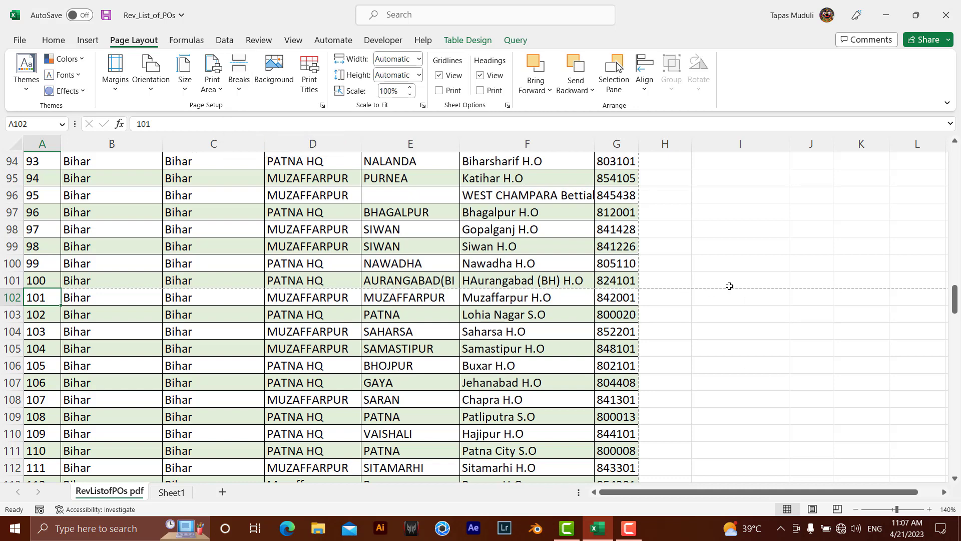
Step: Reopen the print preview and advance to page 2 of 5 showing records 51–100
click(20, 40)
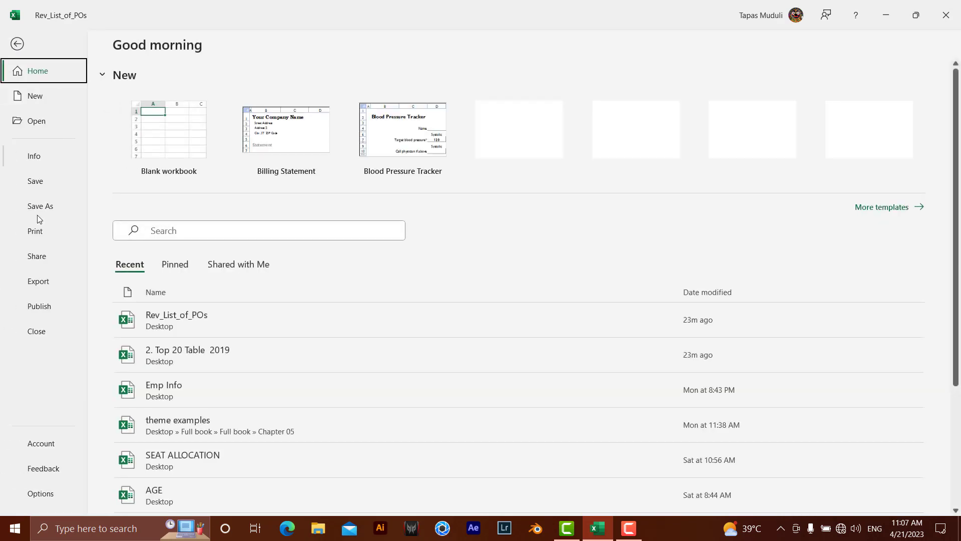
click(35, 233)
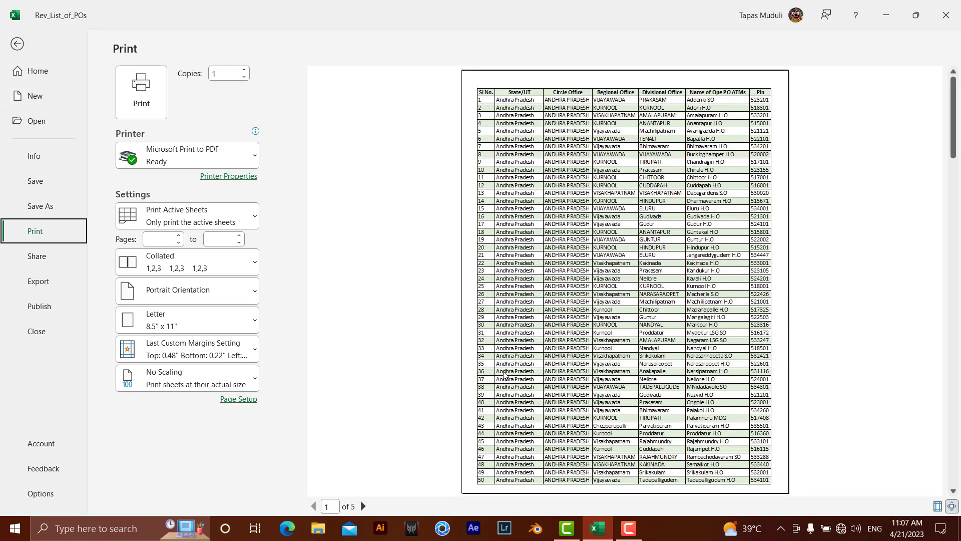
click(363, 506)
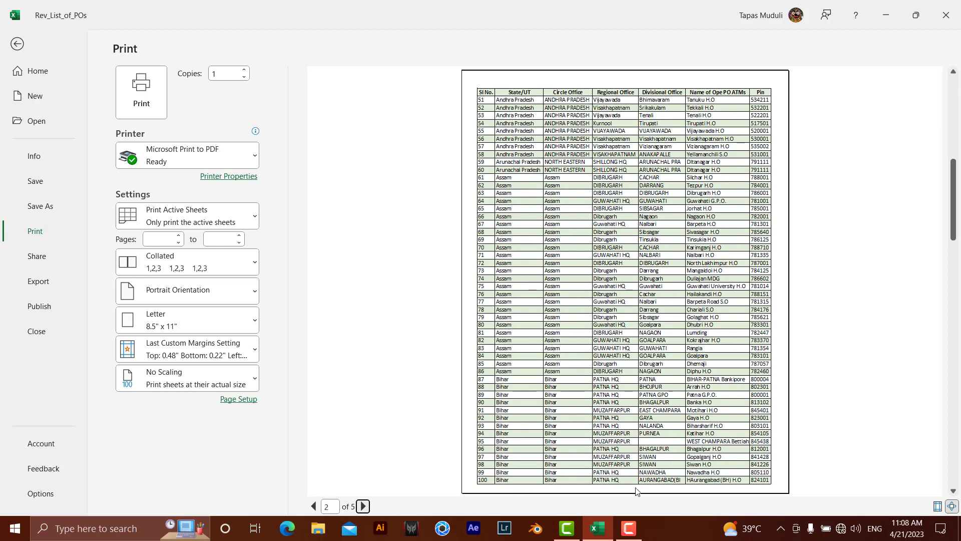